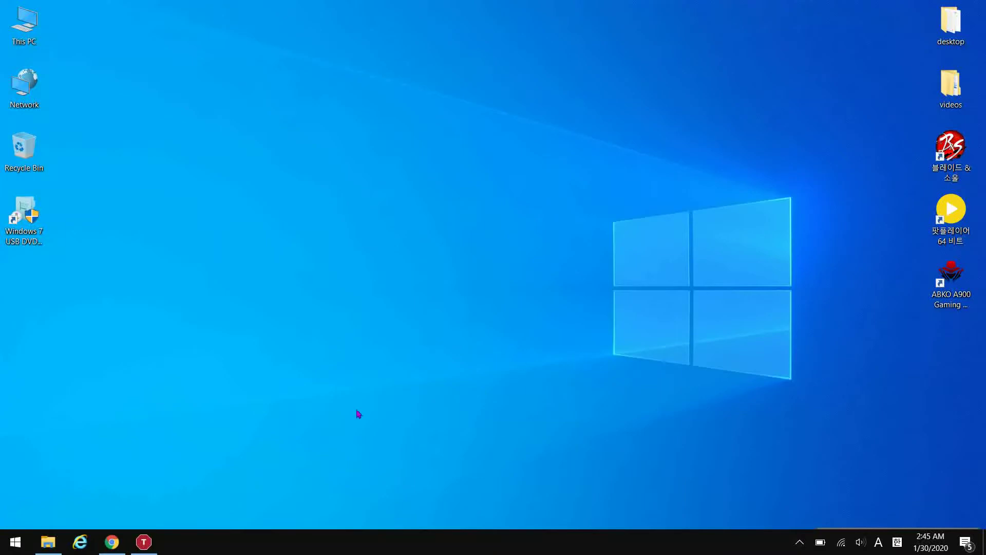
- Switch to Chrome and download Windows7-USB-DVD-Download-Tool-Installer-en-US.exe from Microsoft's Windows USB/DVD Download Tool page
click(108, 545)
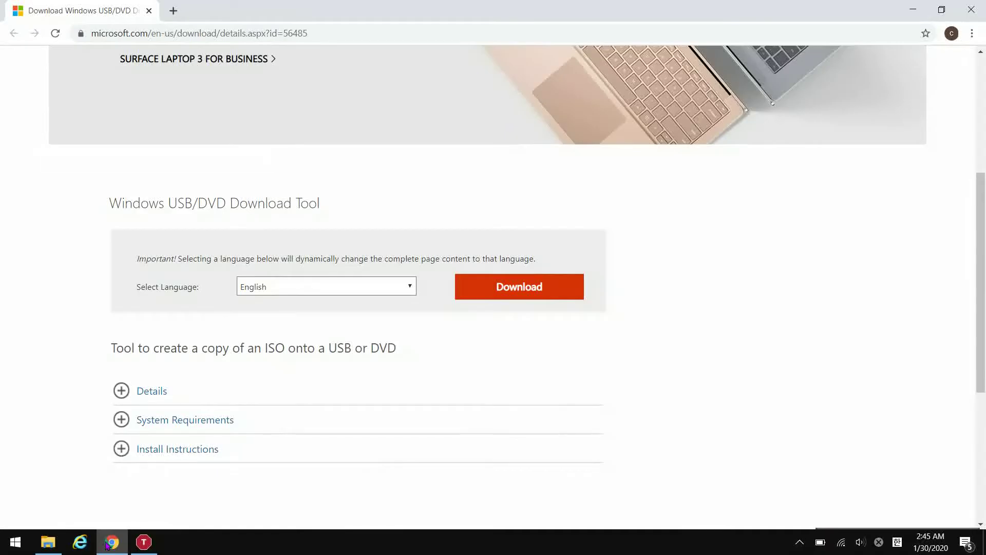
scroll(169, 164, up, 4)
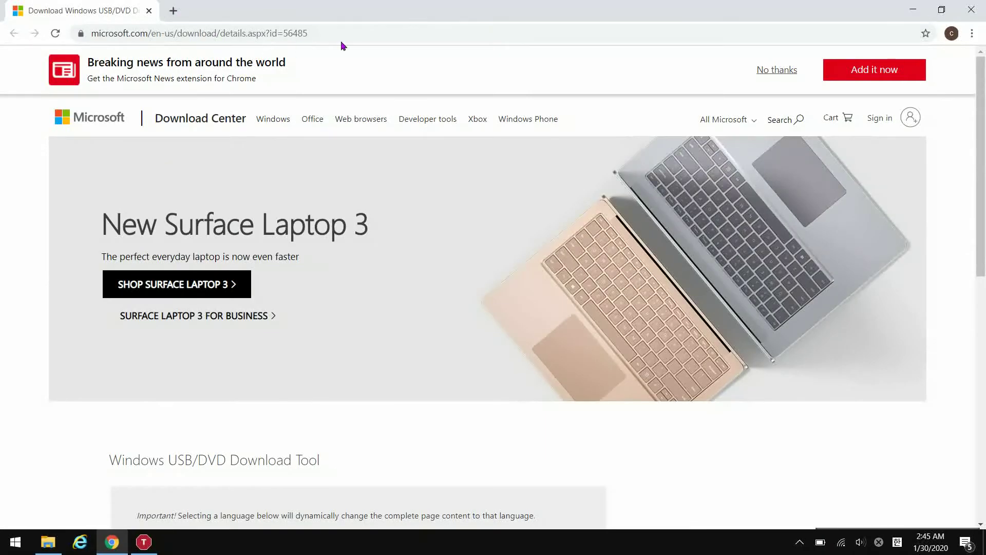
click(351, 32)
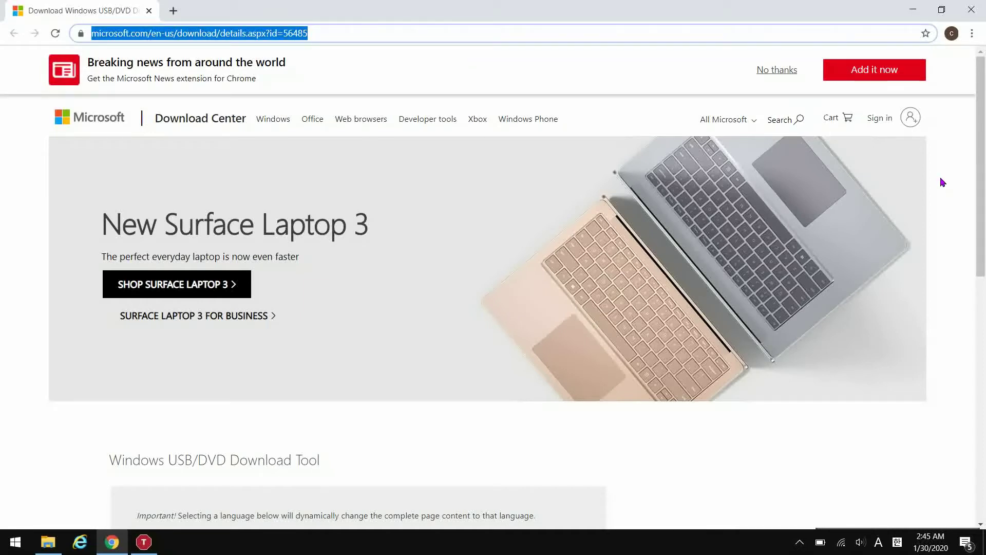
scroll(943, 183, down, 5)
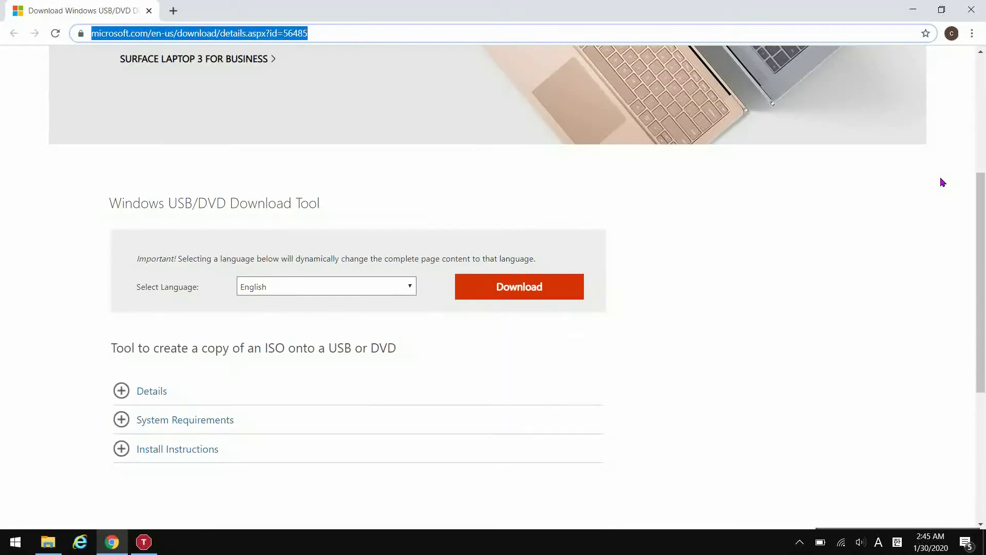
click(489, 287)
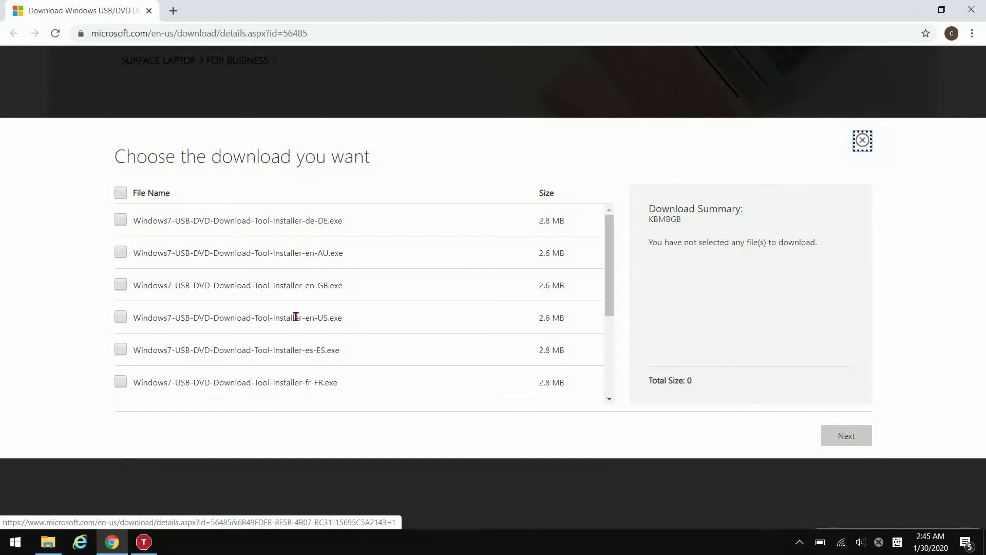
click(120, 318)
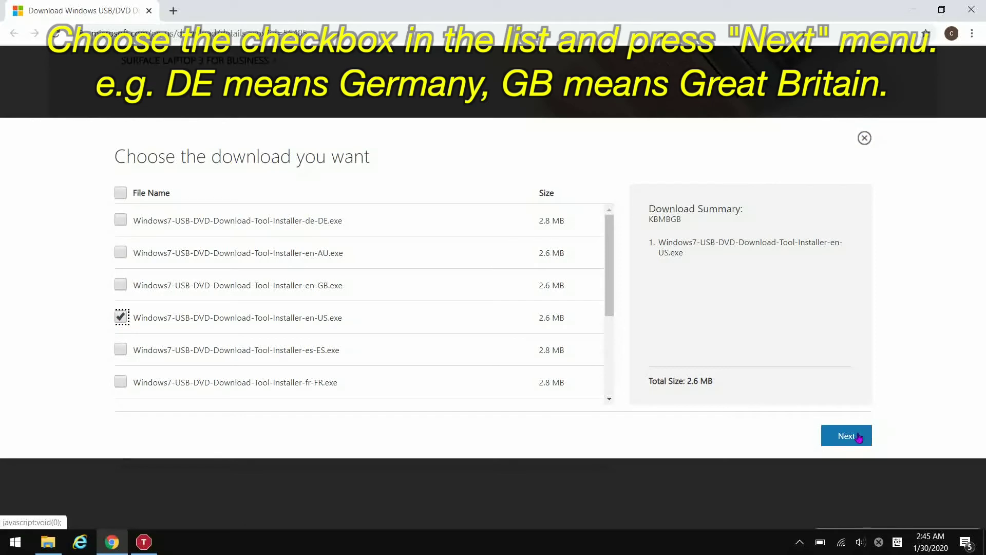
click(848, 436)
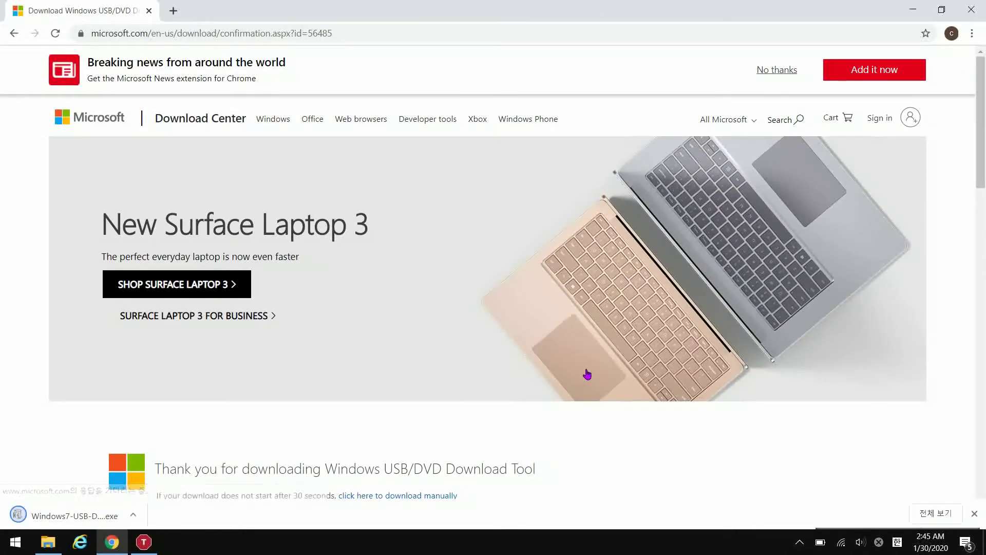
- Run the downloaded installer's setup wizard and launch Windows 7 USB DVD Download Tool, allowing it to make changes to the device
click(103, 520)
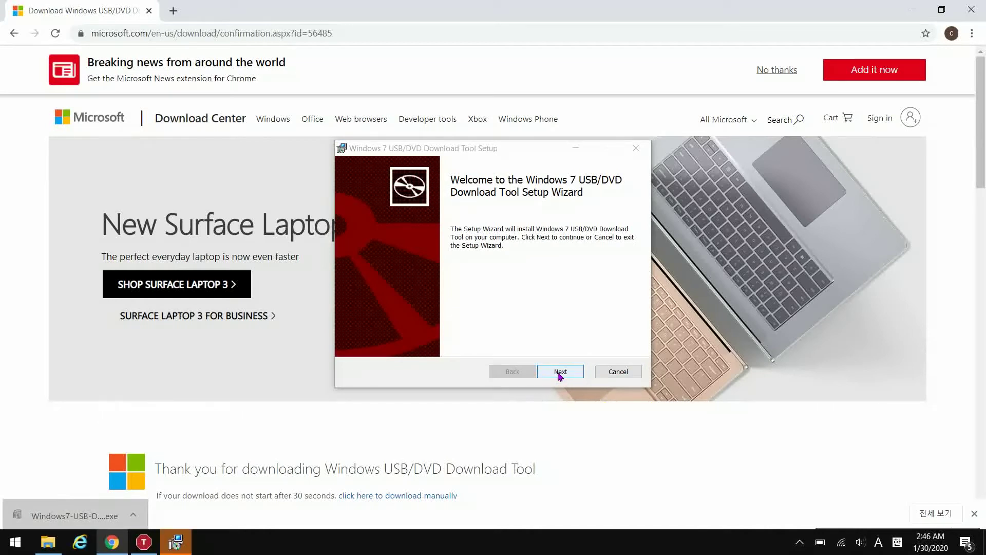
click(560, 376)
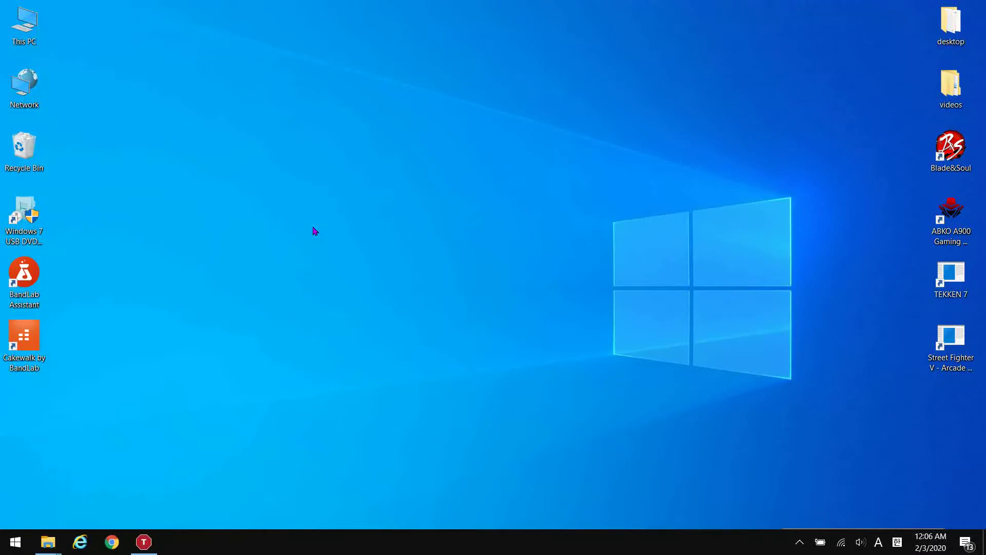
click(37, 217)
double_click(37, 217)
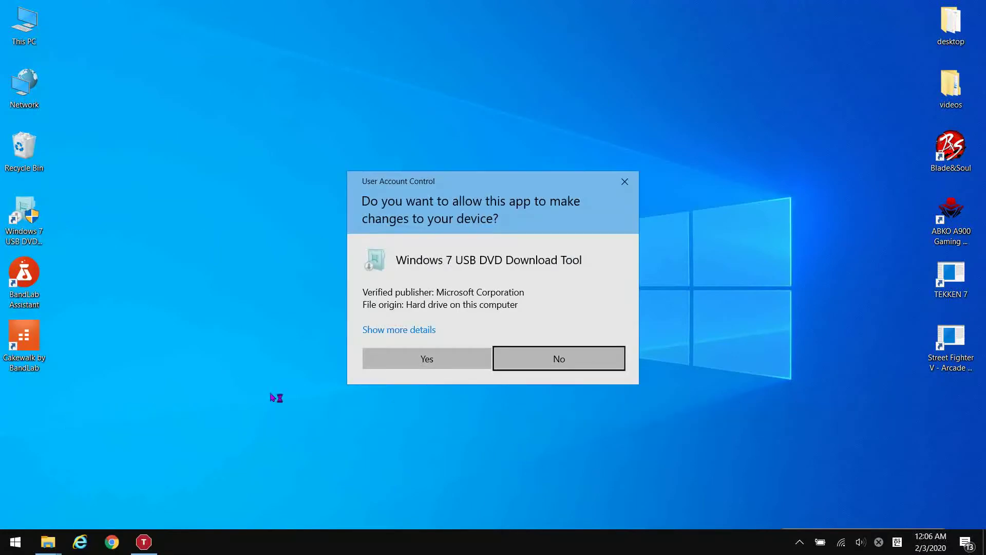
click(417, 358)
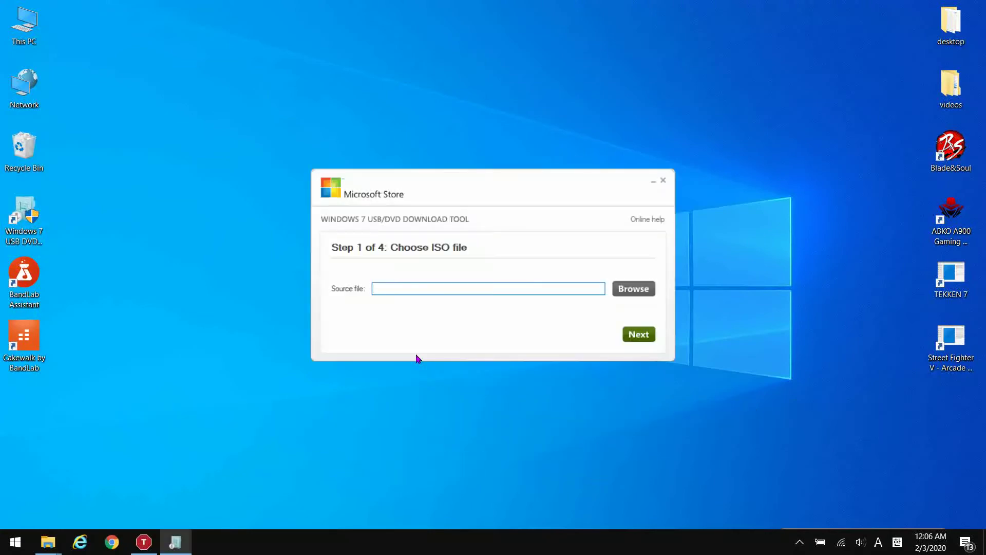
- Choose Win10_1803_English_x64.iso from the English Windows 10 Pro folder under D:\Utility as the source file and continue to the media type choice
click(628, 292)
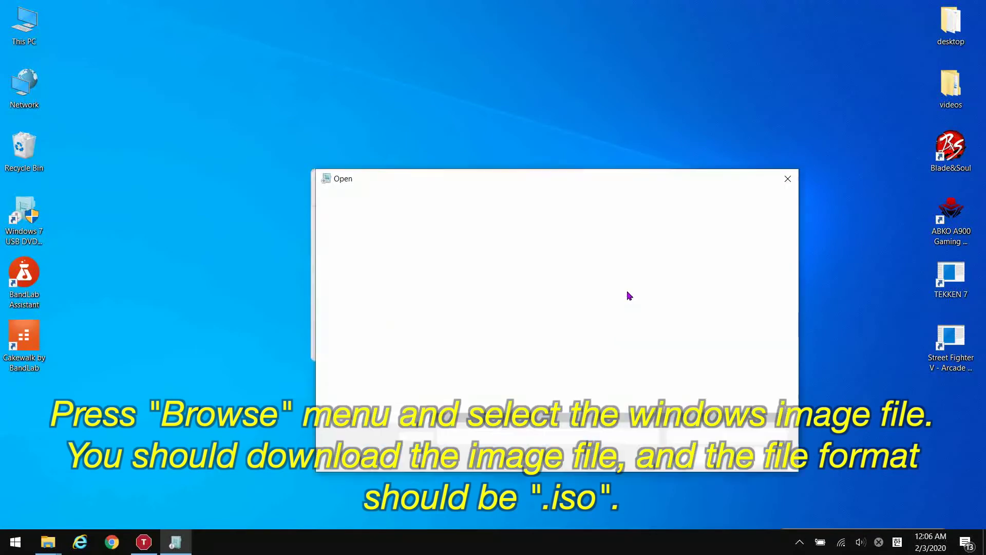
click(365, 336)
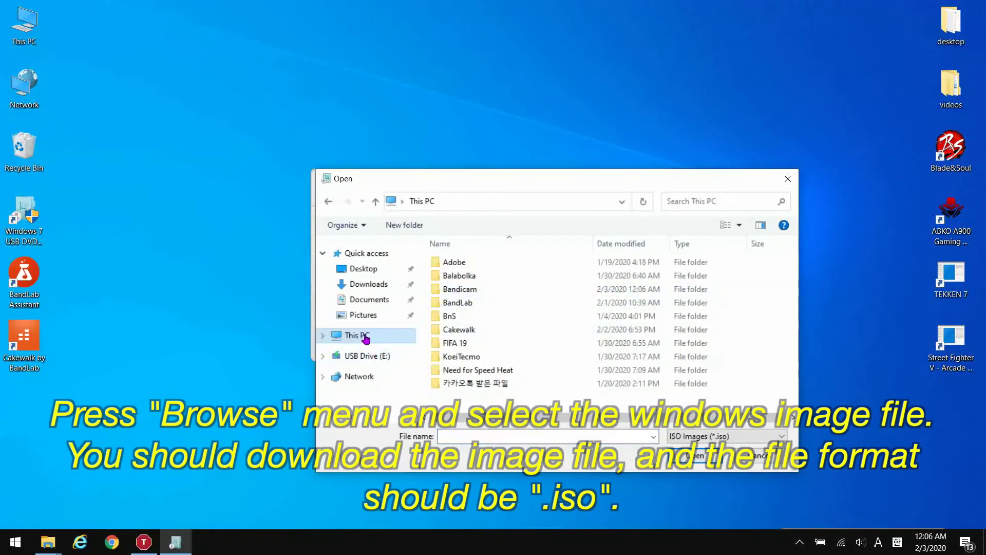
scroll(514, 347, down, 3)
click(649, 328)
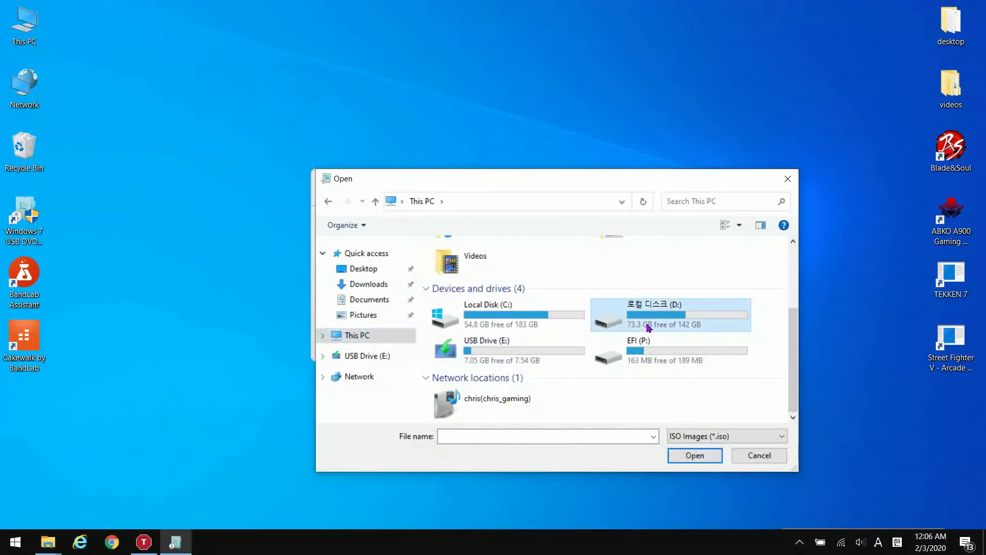
double_click(648, 327)
double_click(446, 301)
scroll(464, 343, down, 3)
scroll(464, 343, down, 3)
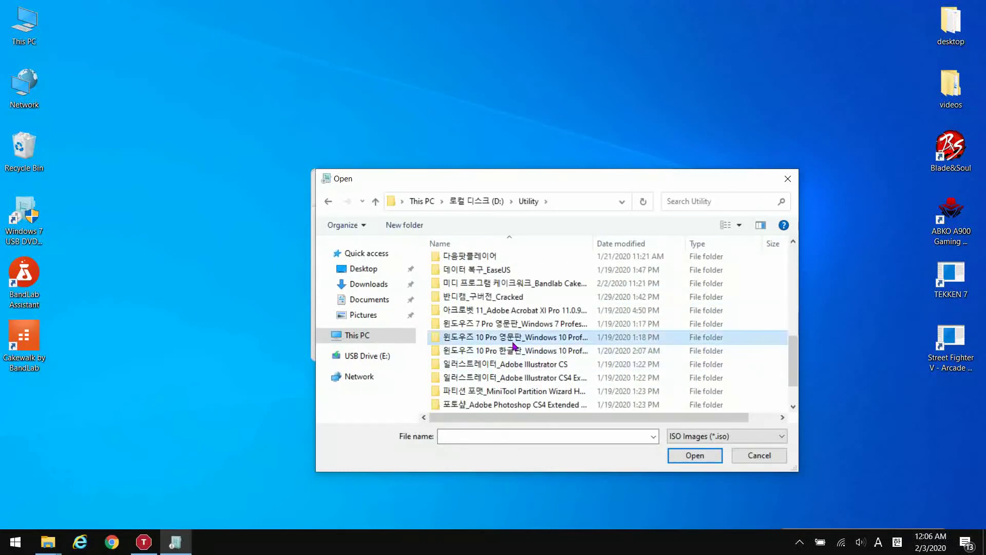
double_click(514, 344)
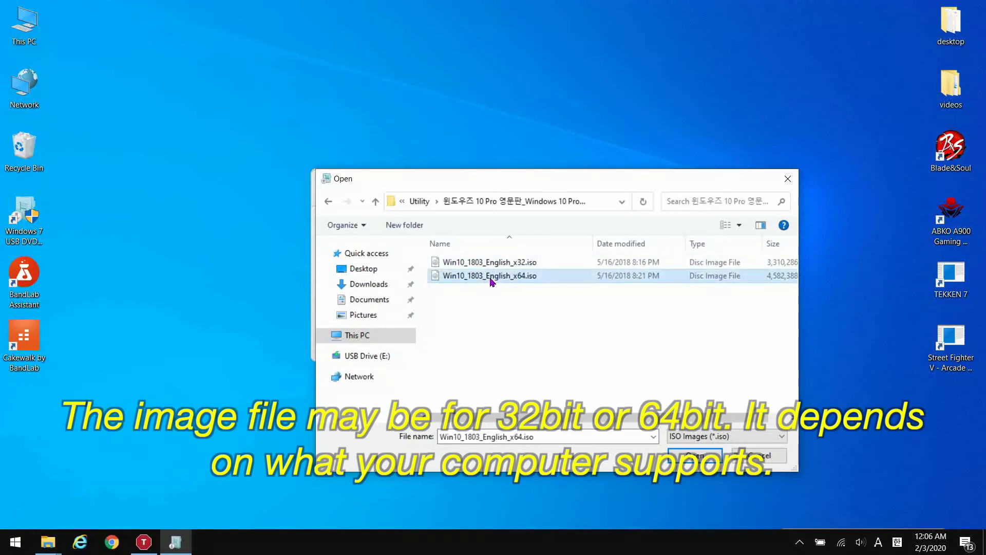
double_click(491, 279)
click(641, 336)
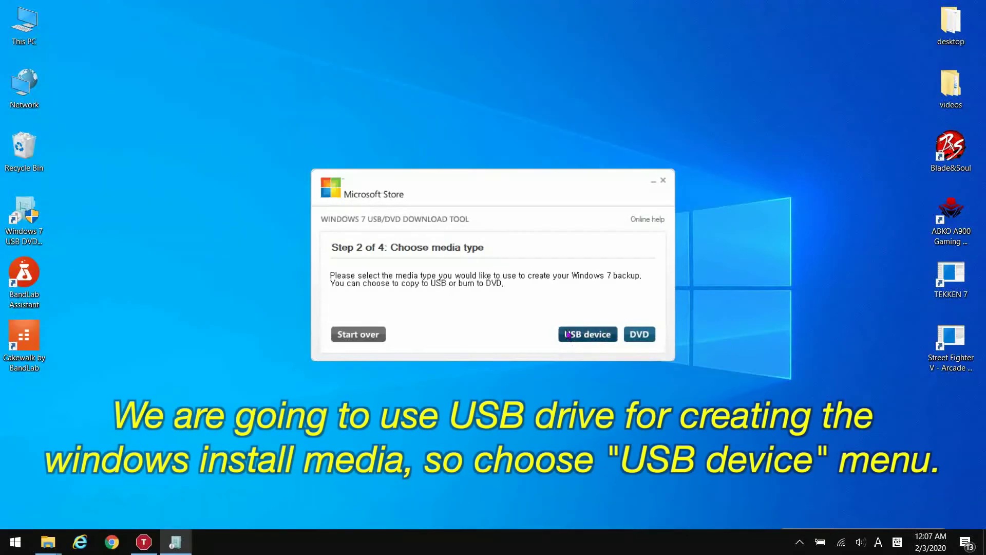
- Start copying the image to the USB device E: (Removable Disk), agreeing to erase all of its contents
click(591, 335)
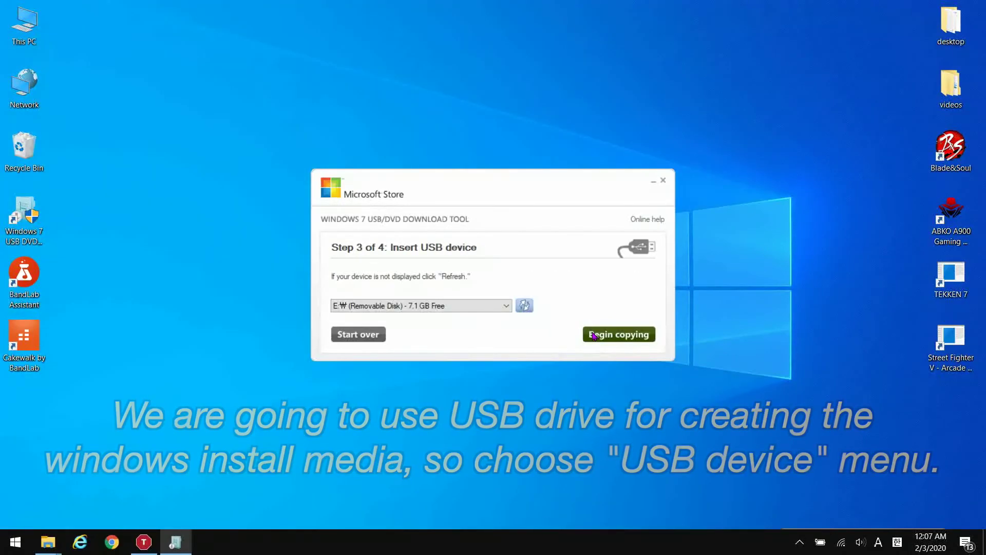
click(506, 306)
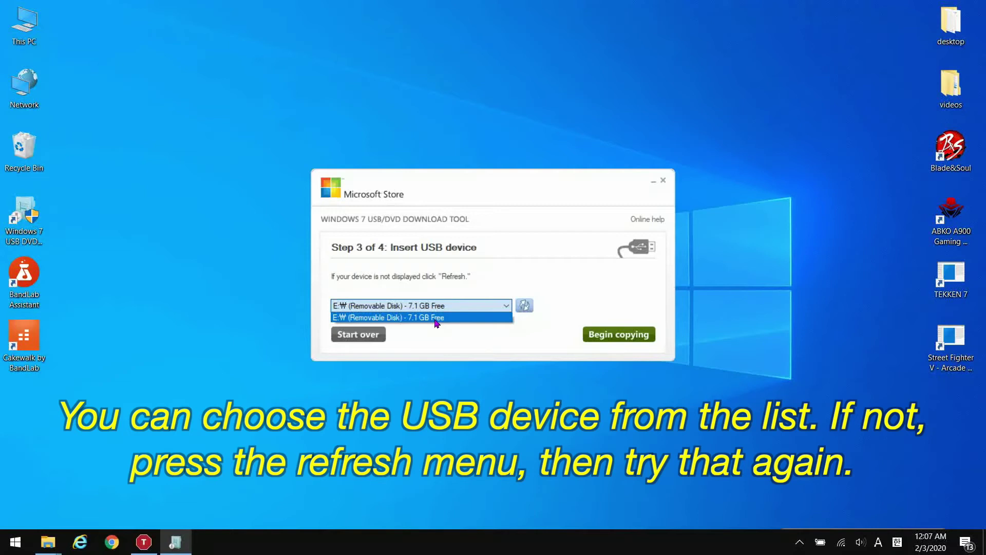
click(435, 318)
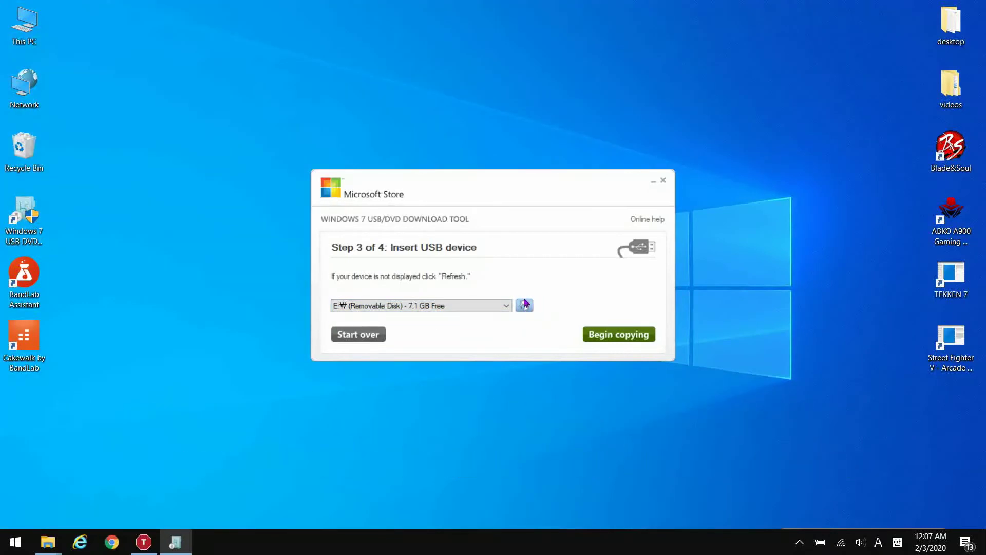
click(616, 335)
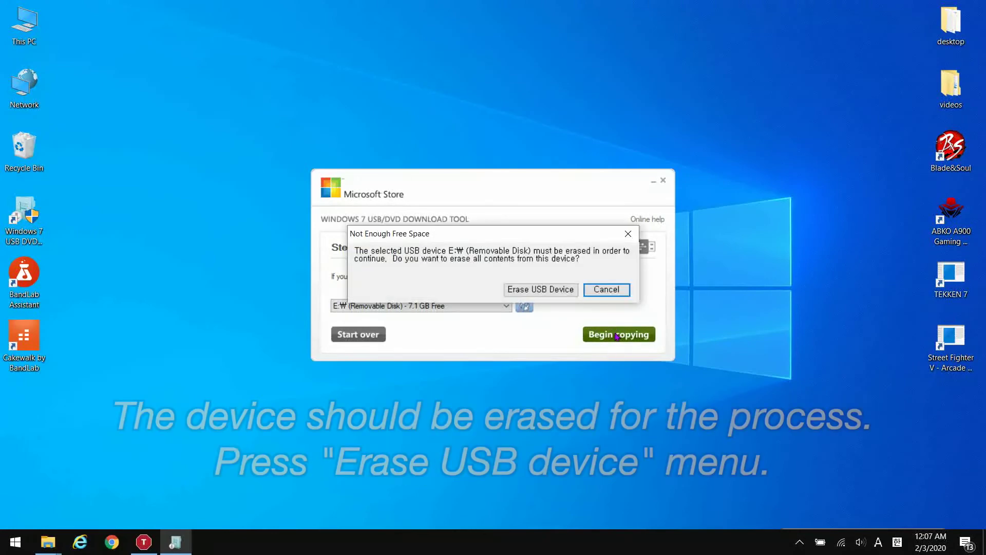
click(543, 289)
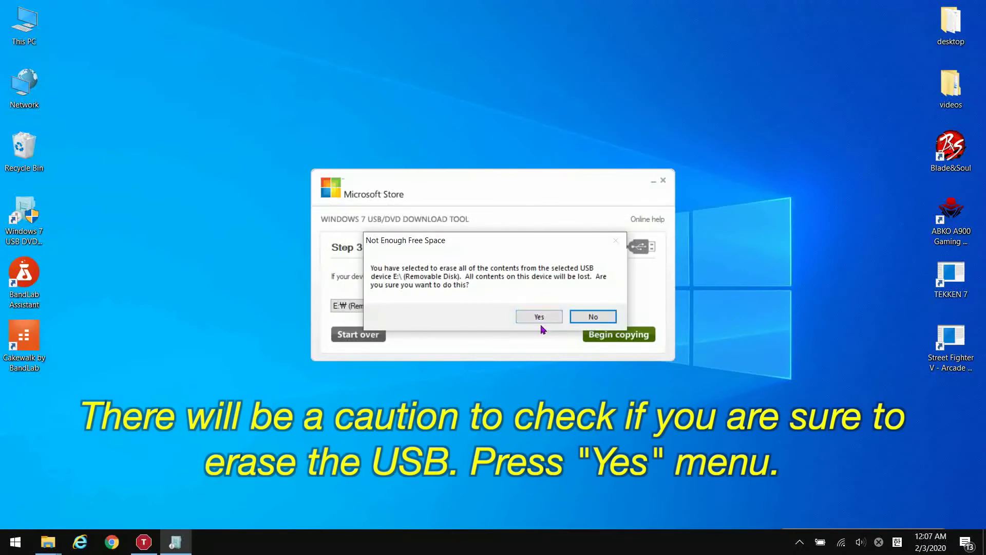
click(537, 316)
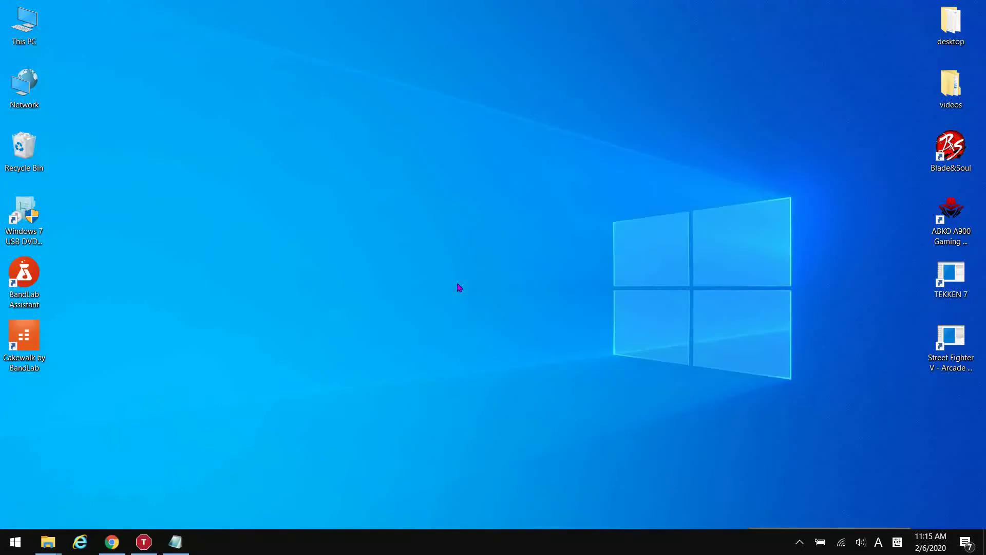
- Switch to Chrome and download rufus-1.3.3.exe from the rufus.ie/downloads page
click(112, 539)
drag(190, 34, 54, 33)
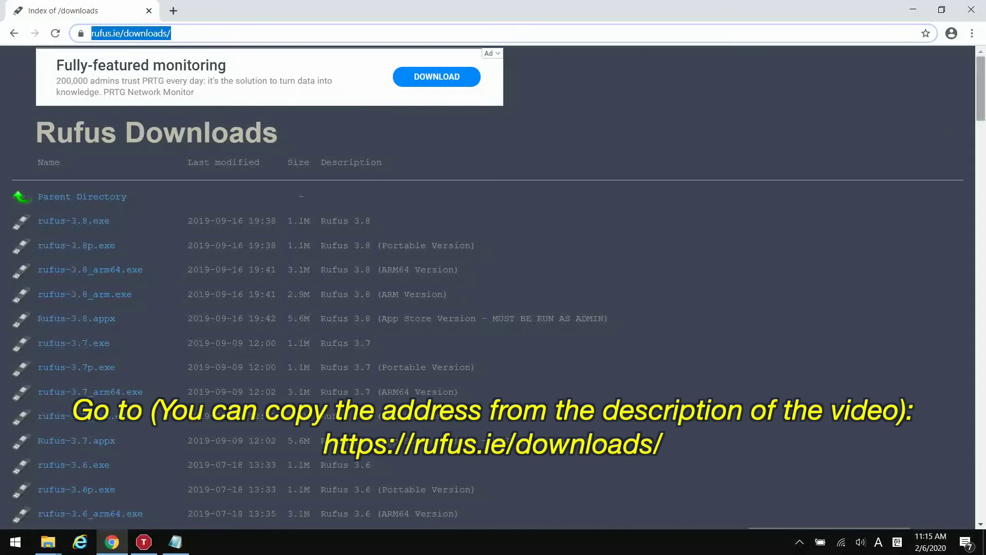
drag(981, 79, 984, 449)
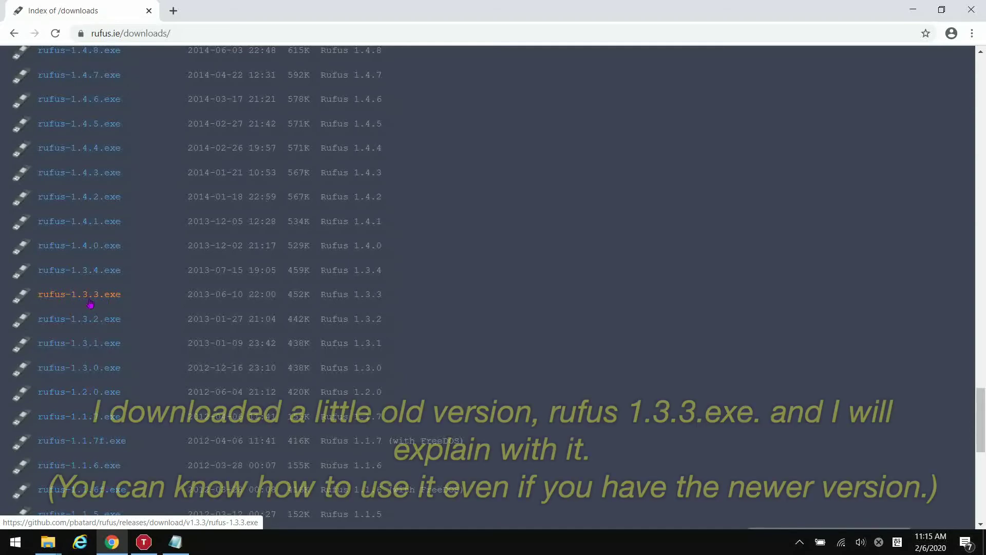
click(118, 297)
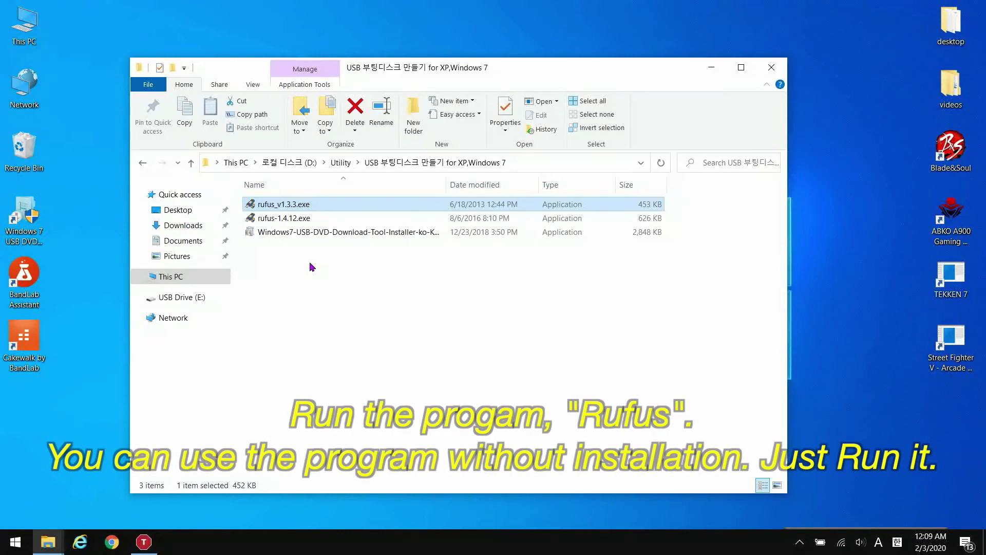
- Run rufus_v1.3.3.exe from the USB boot disk folder with permission to make changes, and select NO_LABEL (E:) as the device
double_click(311, 205)
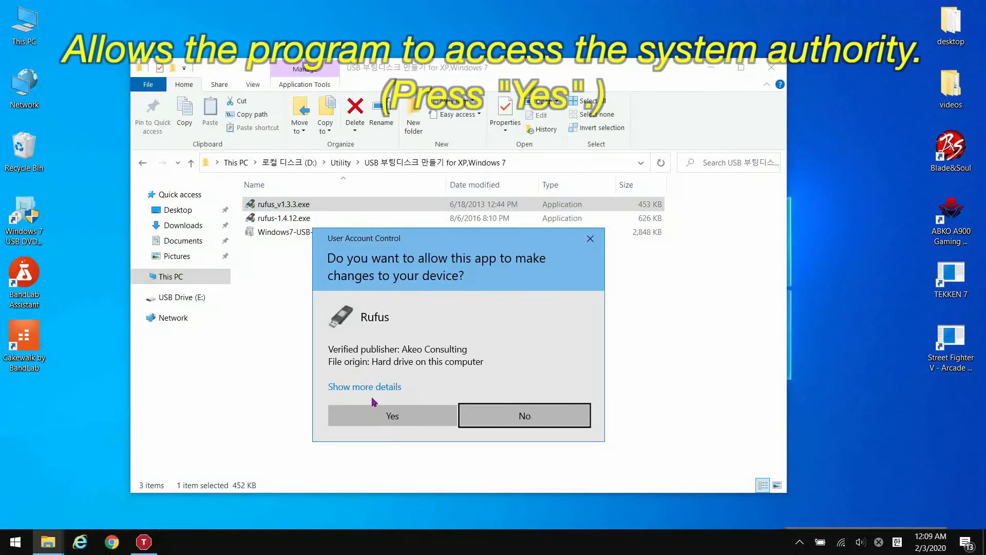
click(404, 422)
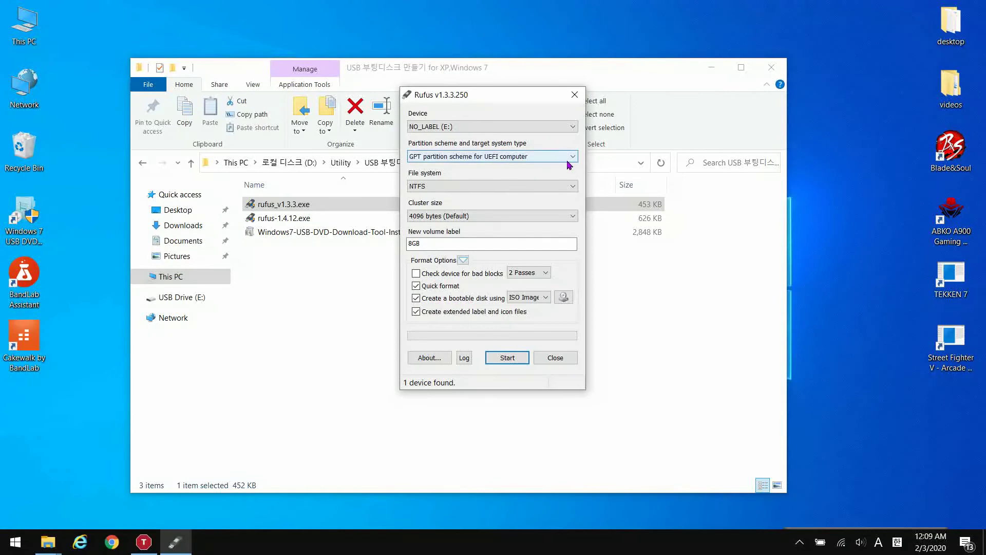
click(570, 129)
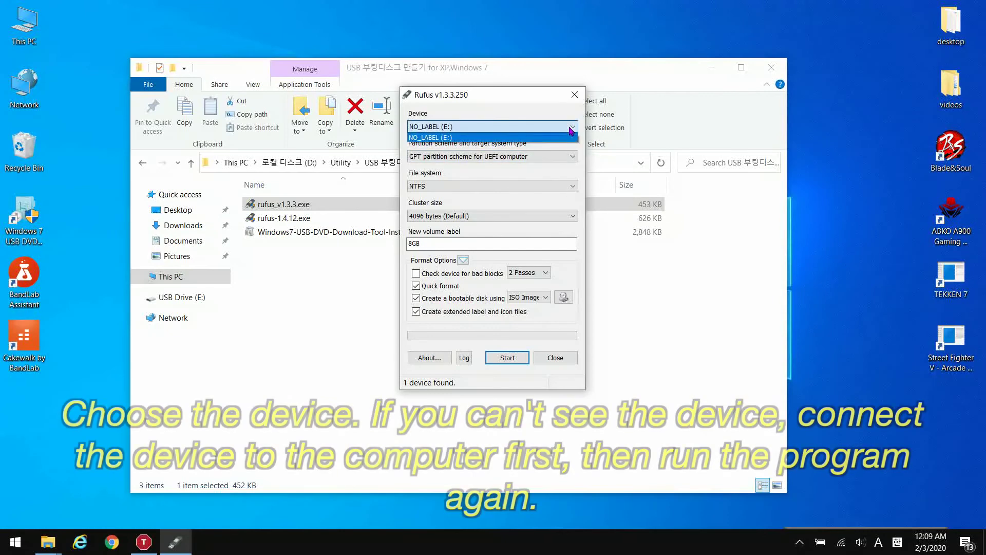
click(477, 138)
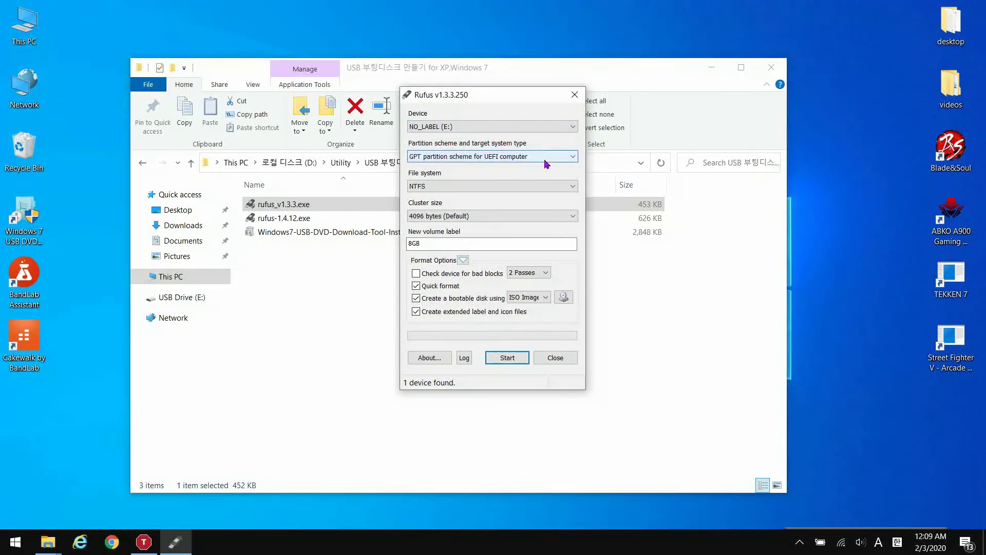
- Set the partition scheme to GPT for UEFI computer and the bootable disk source to ISO Image
click(573, 157)
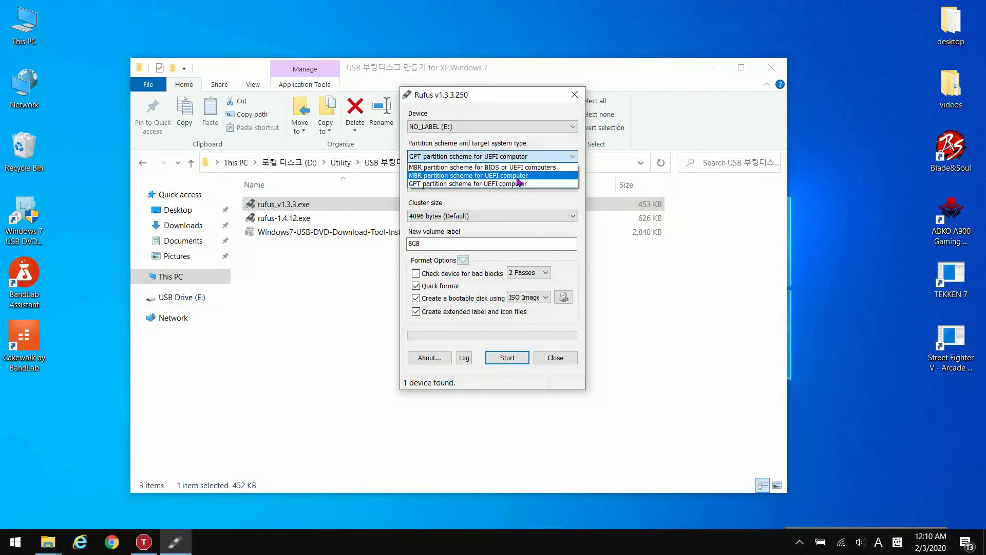
click(519, 183)
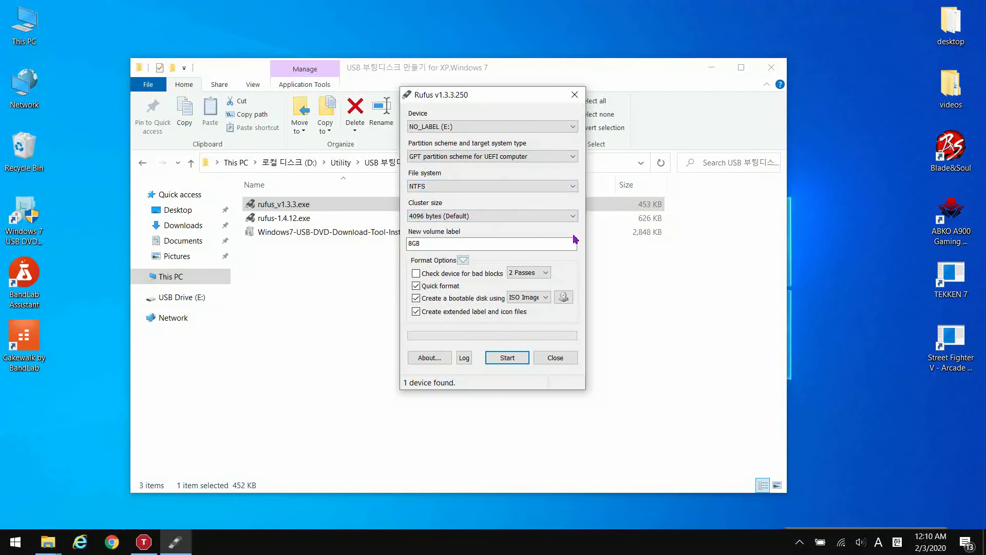
click(529, 298)
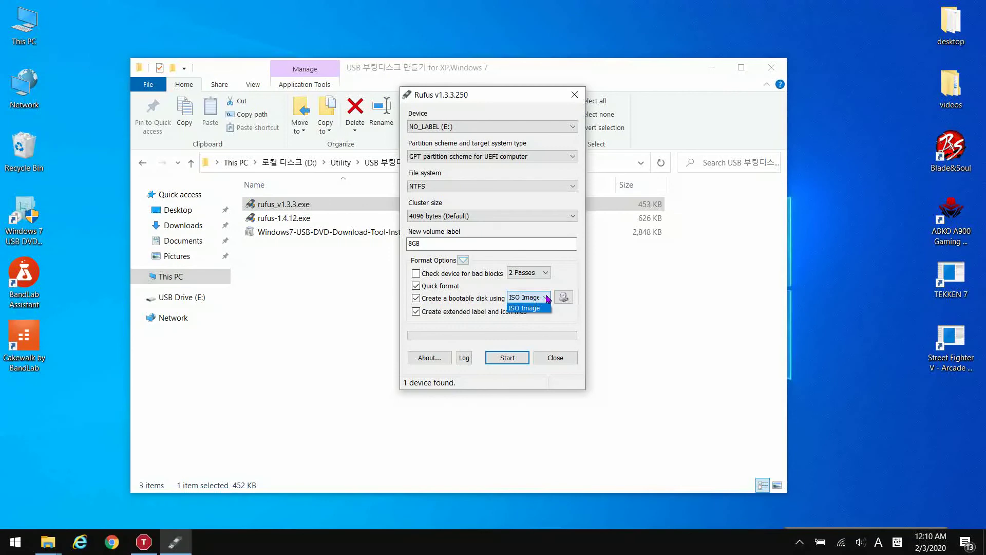
click(532, 309)
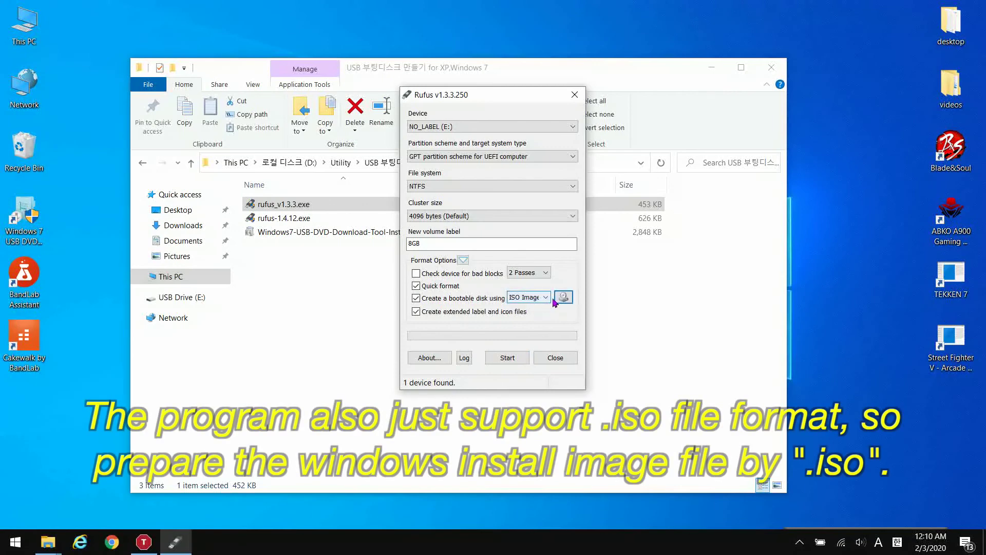
- Load Win10_1803_English_x64.iso and start writing it to the USB drive, accepting the destruction of all data on it
click(564, 298)
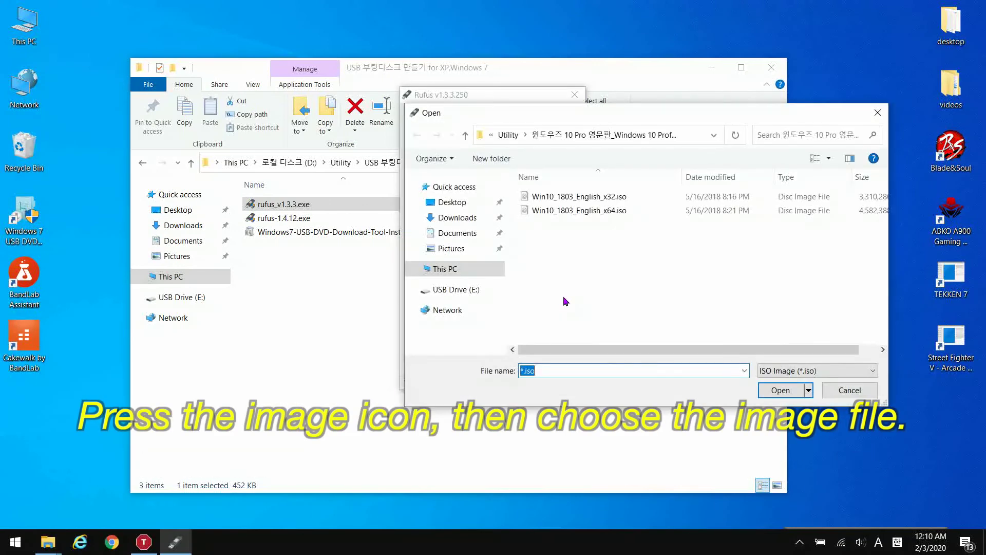
click(606, 213)
click(781, 392)
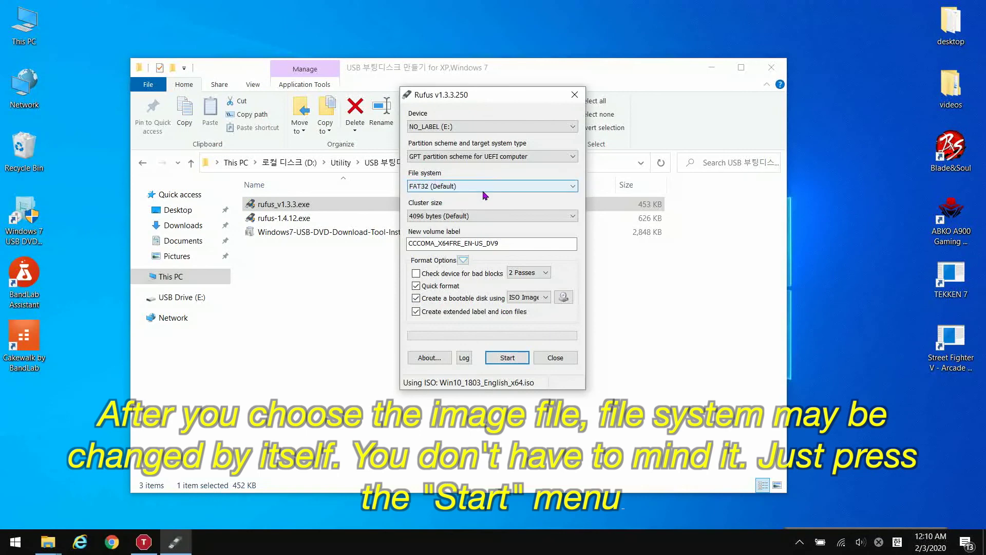
click(512, 364)
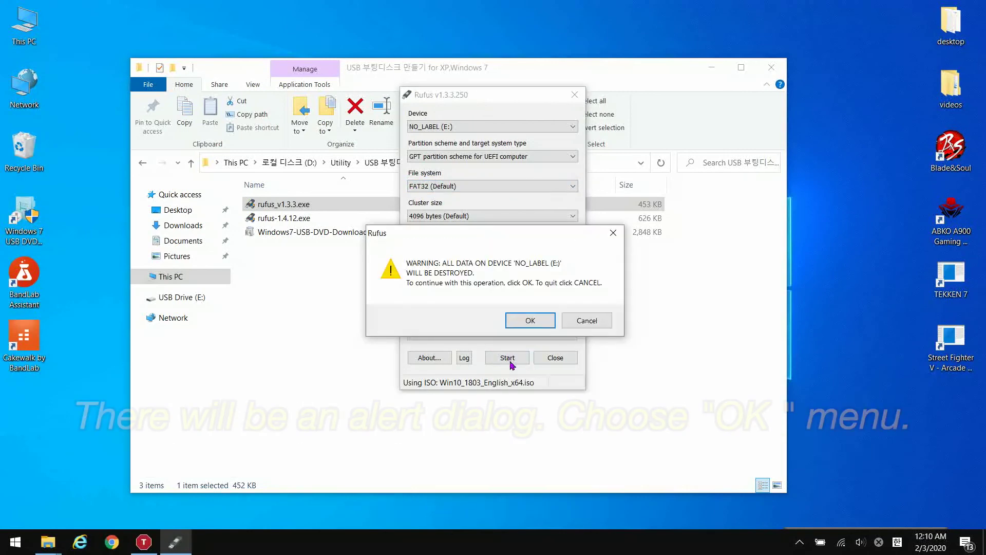
click(534, 317)
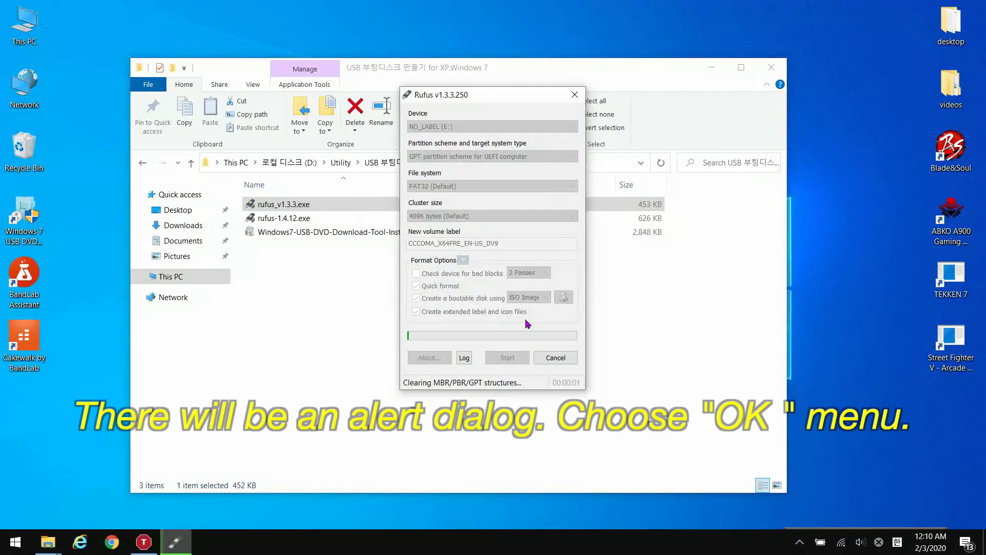